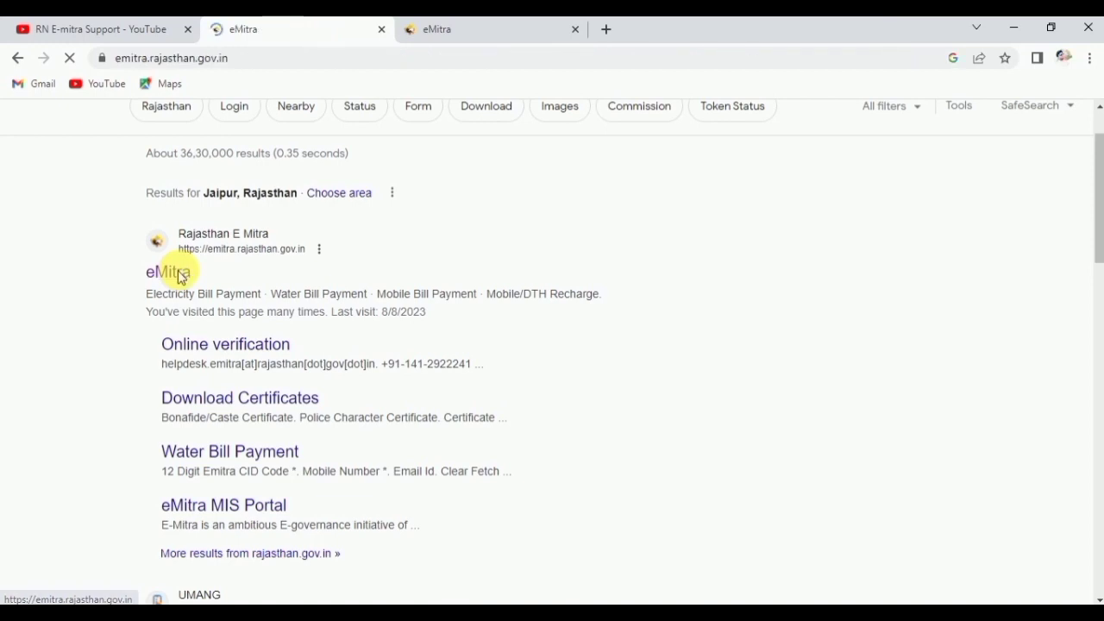
Step: Open the eMitra portal, close the schemes popup, and scroll to the Online Verification / Transaction Status box
click(575, 29)
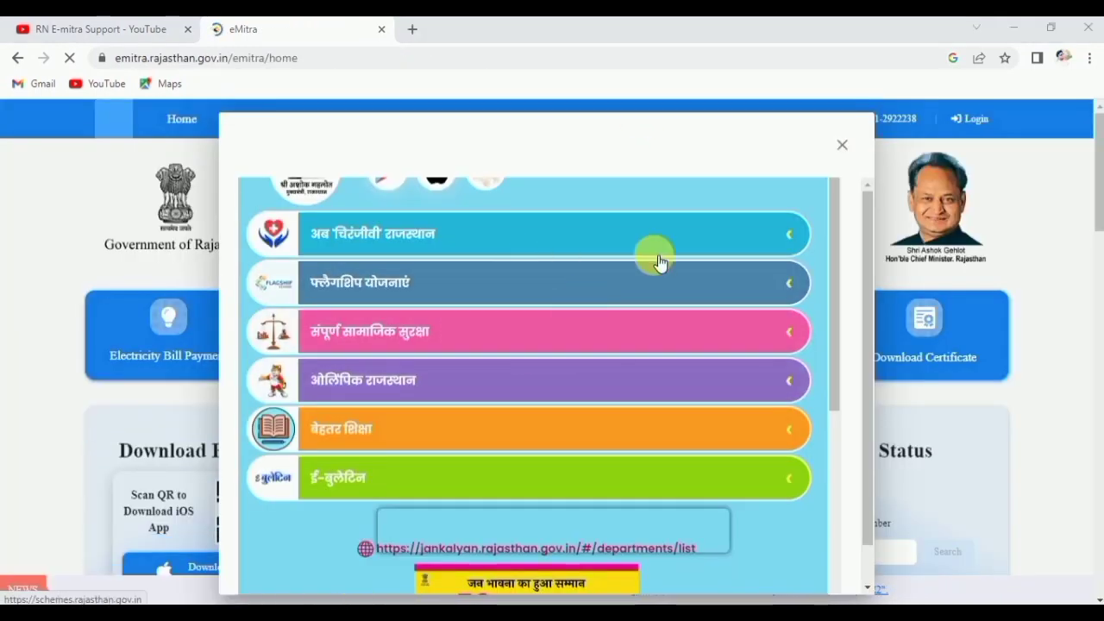
click(844, 147)
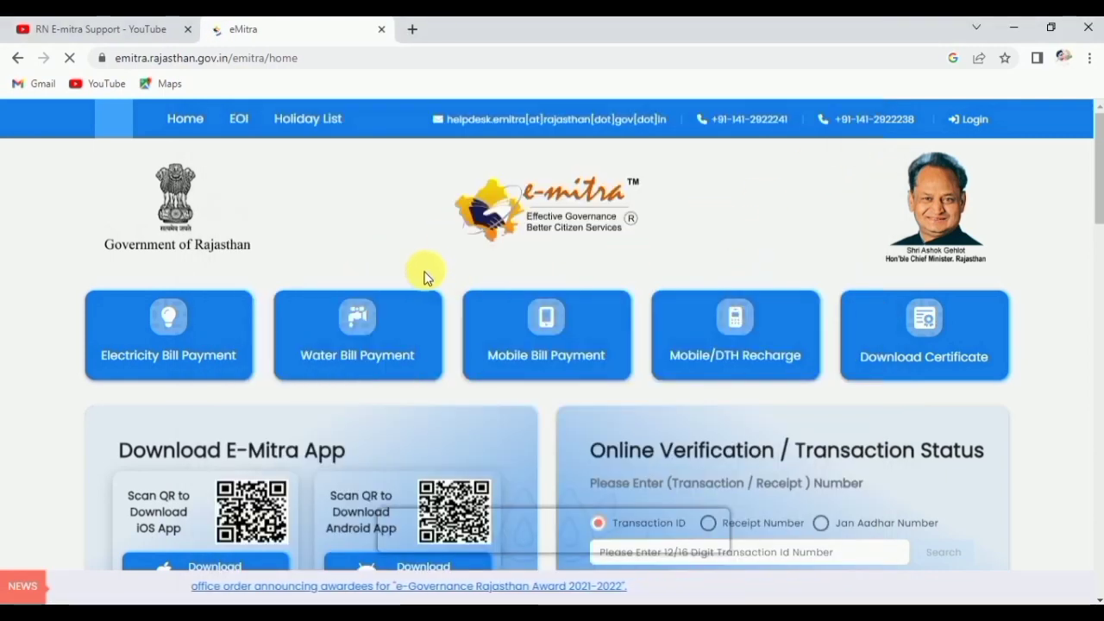
scroll(489, 269, down, 7)
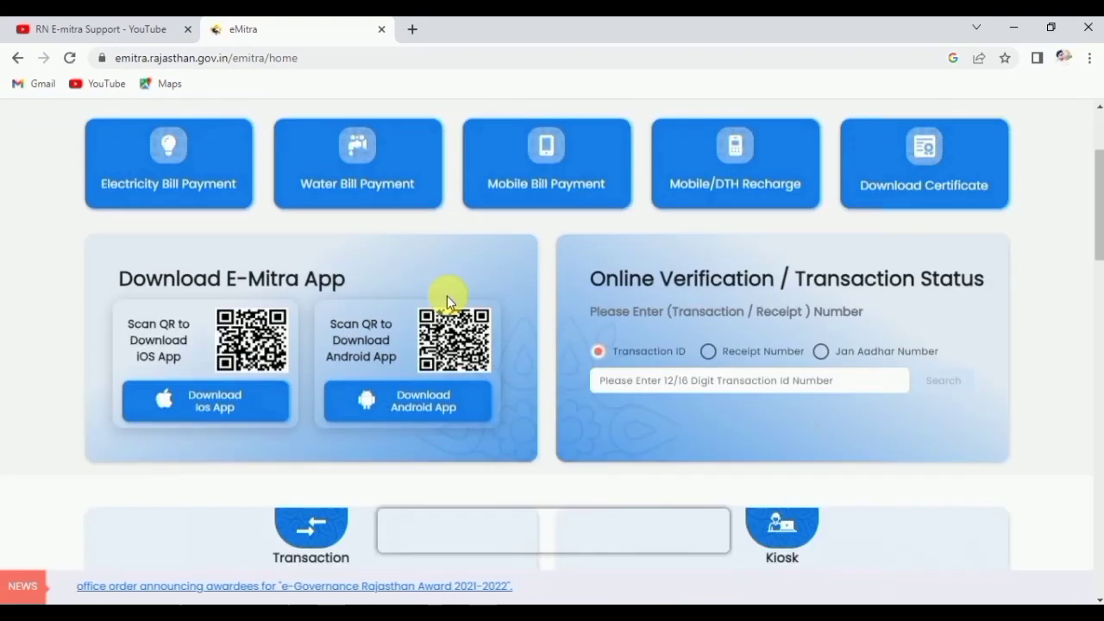
scroll(655, 337, down, 5)
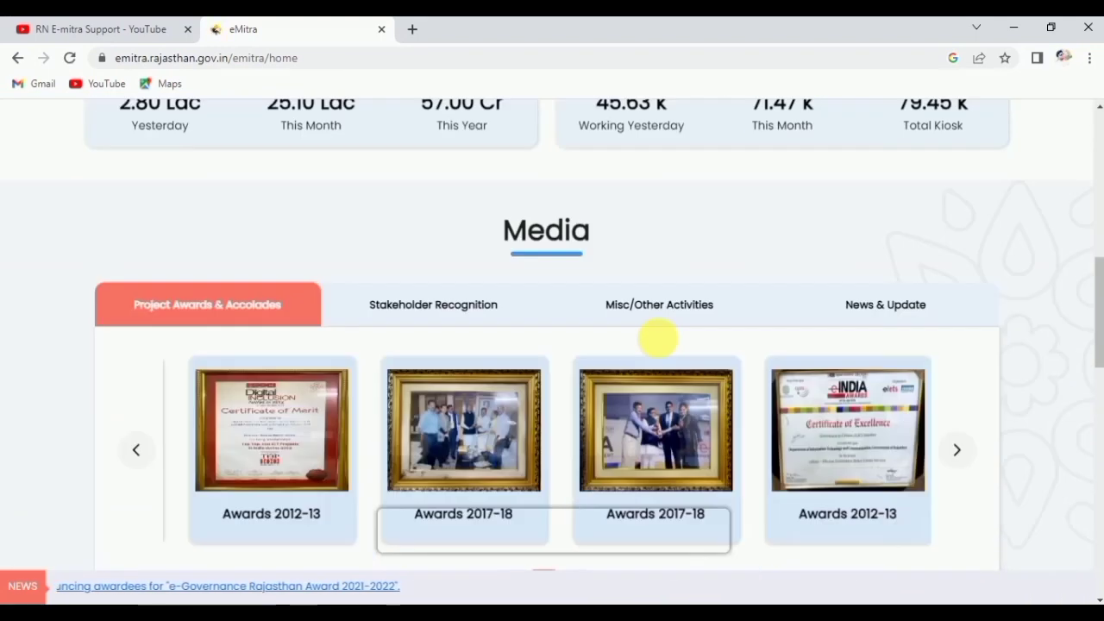
scroll(663, 370, down, 3)
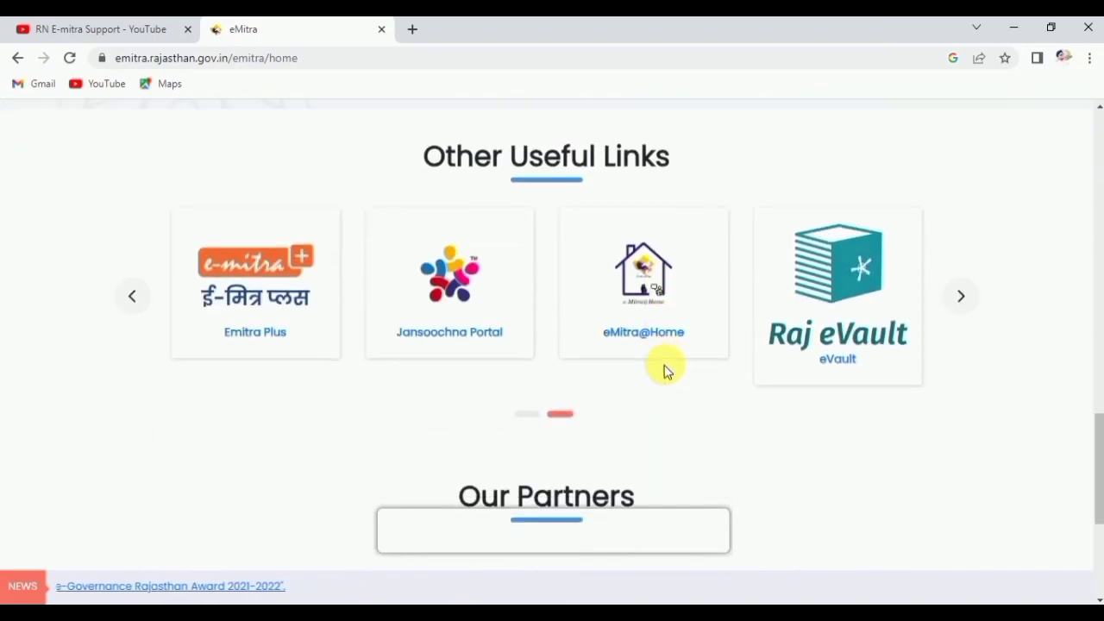
scroll(708, 388, up, 3)
scroll(714, 387, down, 2)
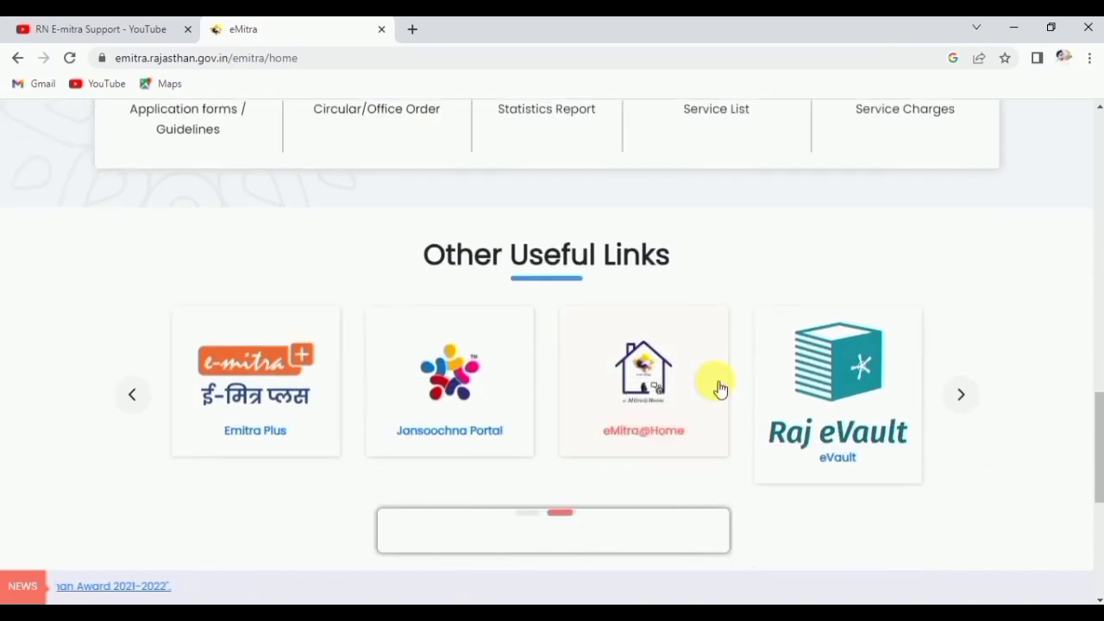
scroll(720, 384, up, 7)
scroll(722, 371, up, 4)
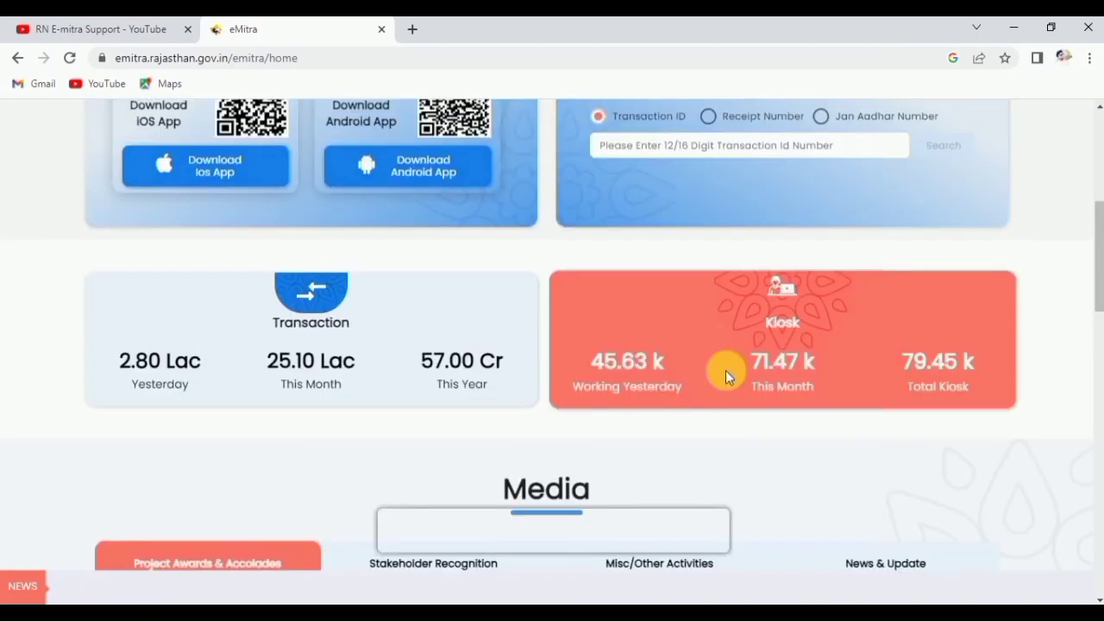
scroll(636, 367, up, 5)
scroll(759, 379, down, 4)
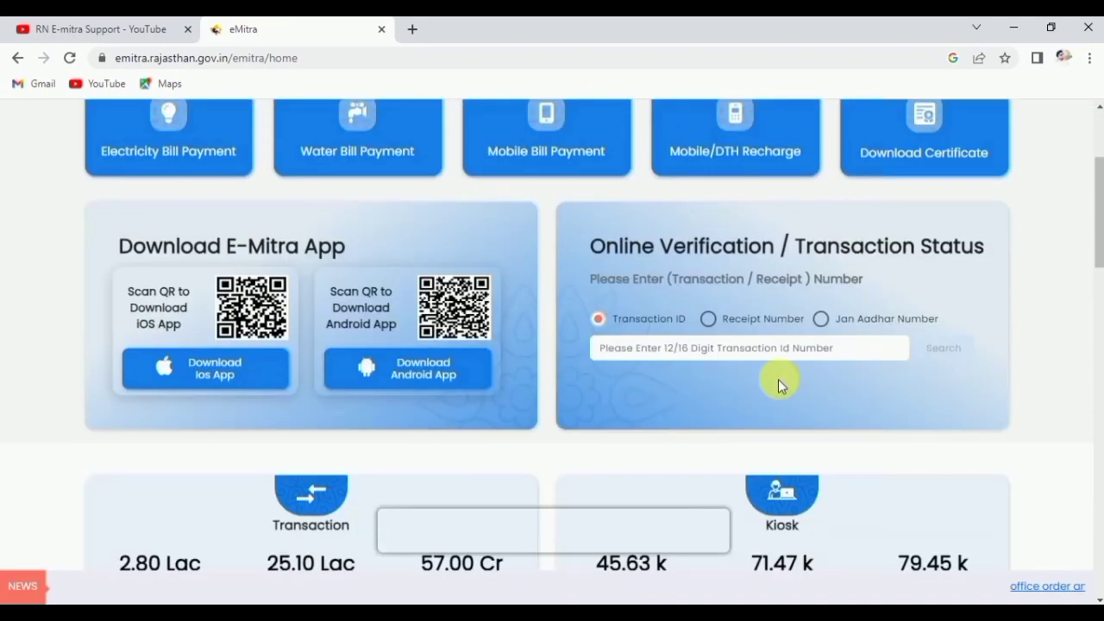
scroll(779, 375, up, 1)
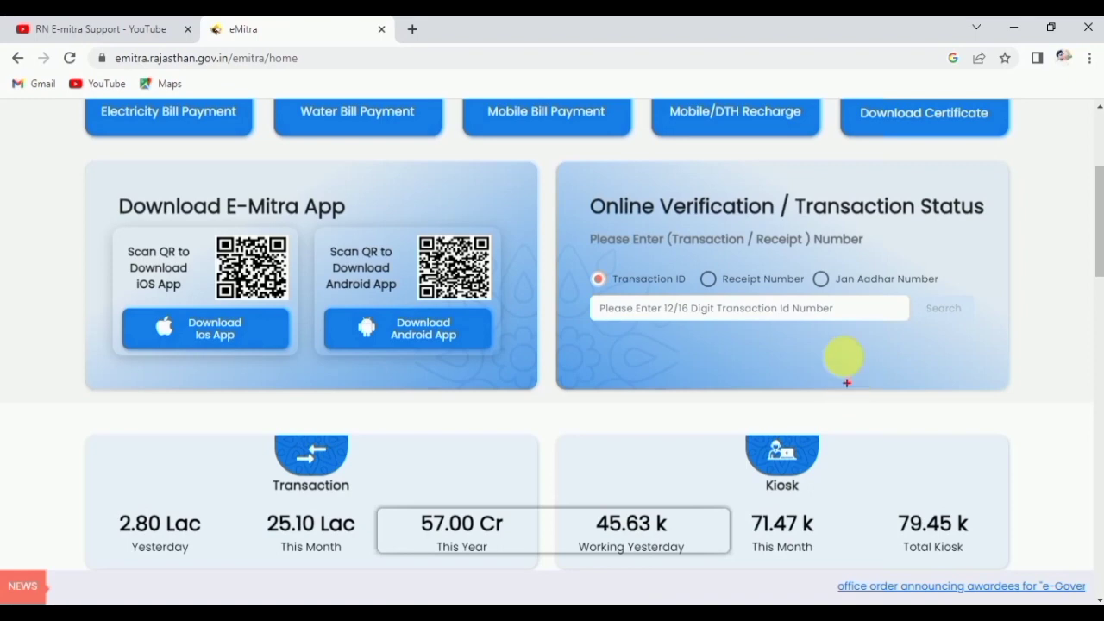
drag(587, 194, 1000, 229)
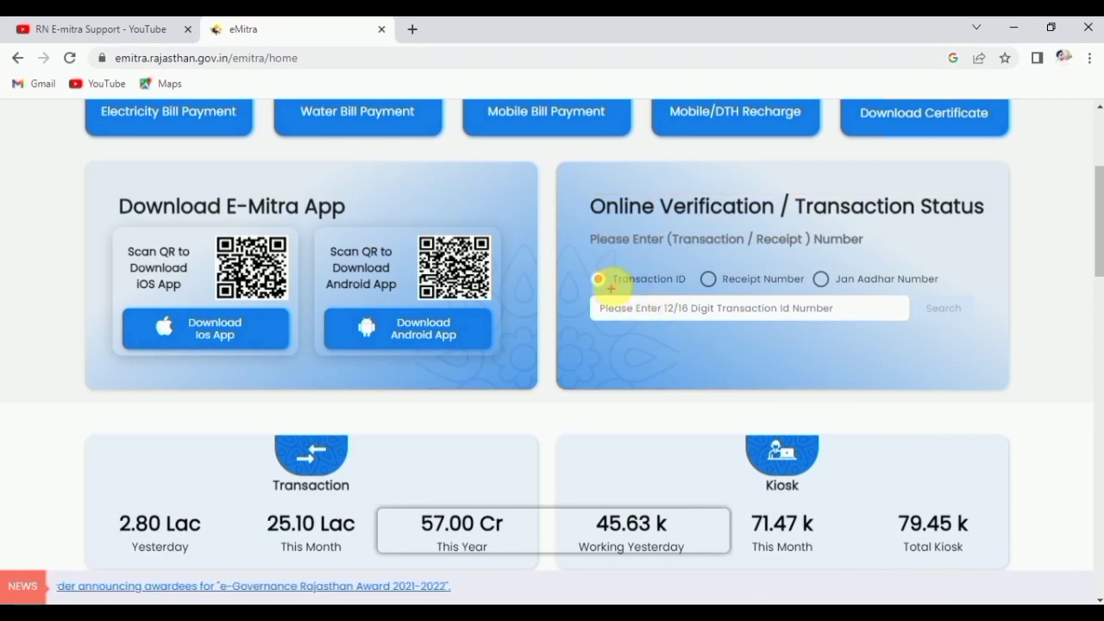
drag(621, 270, 658, 275)
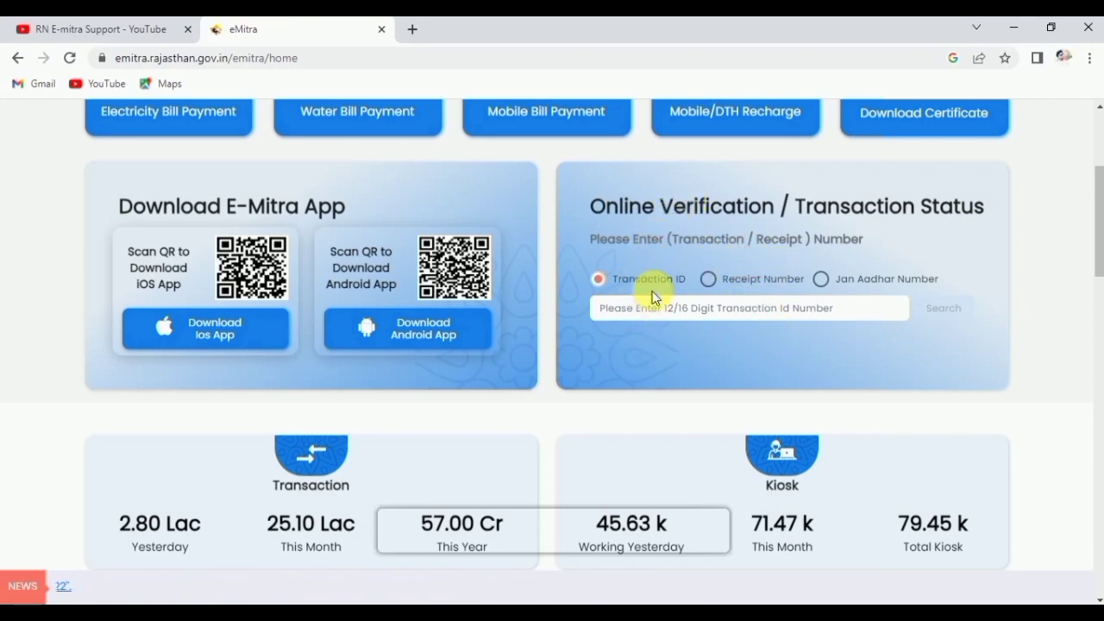
mouse_move(657, 262)
mouse_down()
mouse_move(627, 298)
mouse_move(653, 285)
mouse_move(659, 294)
mouse_up()
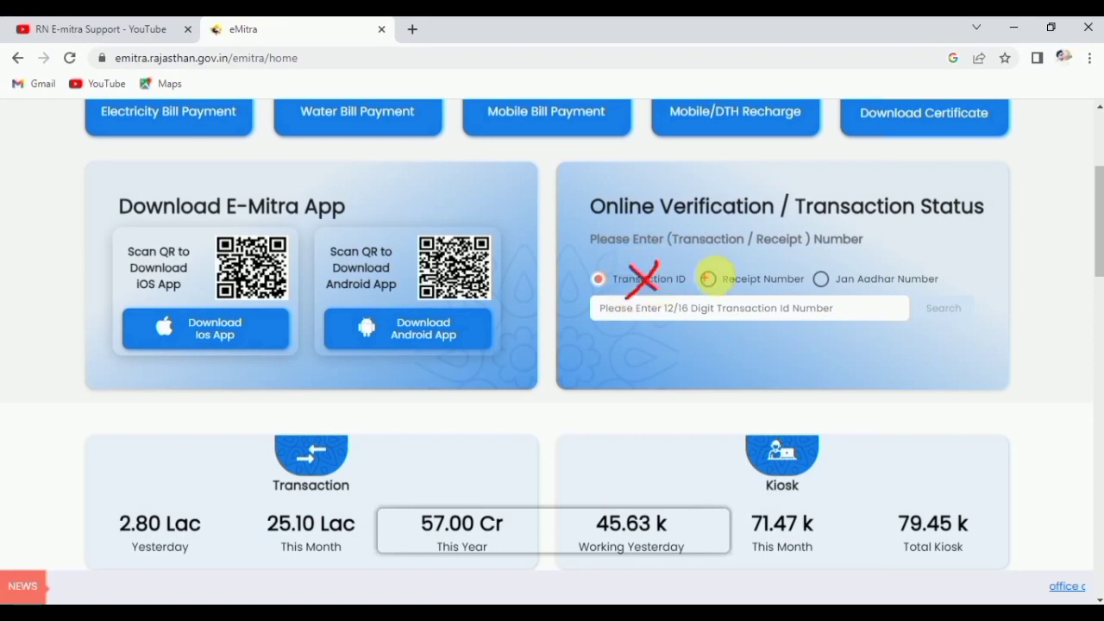
drag(735, 265, 765, 292)
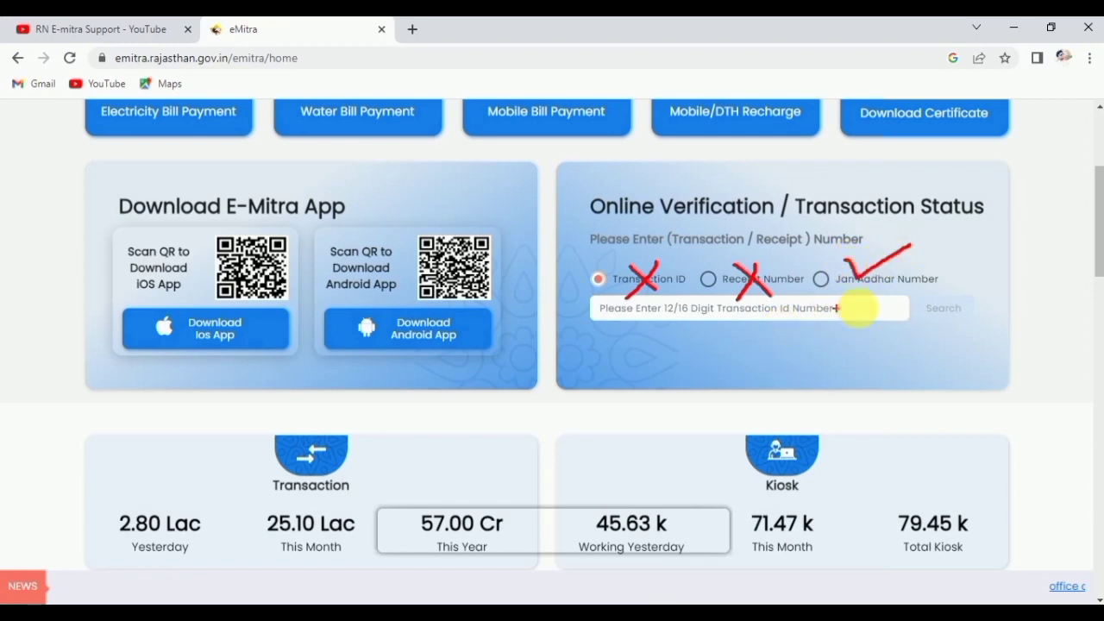
key(Escape)
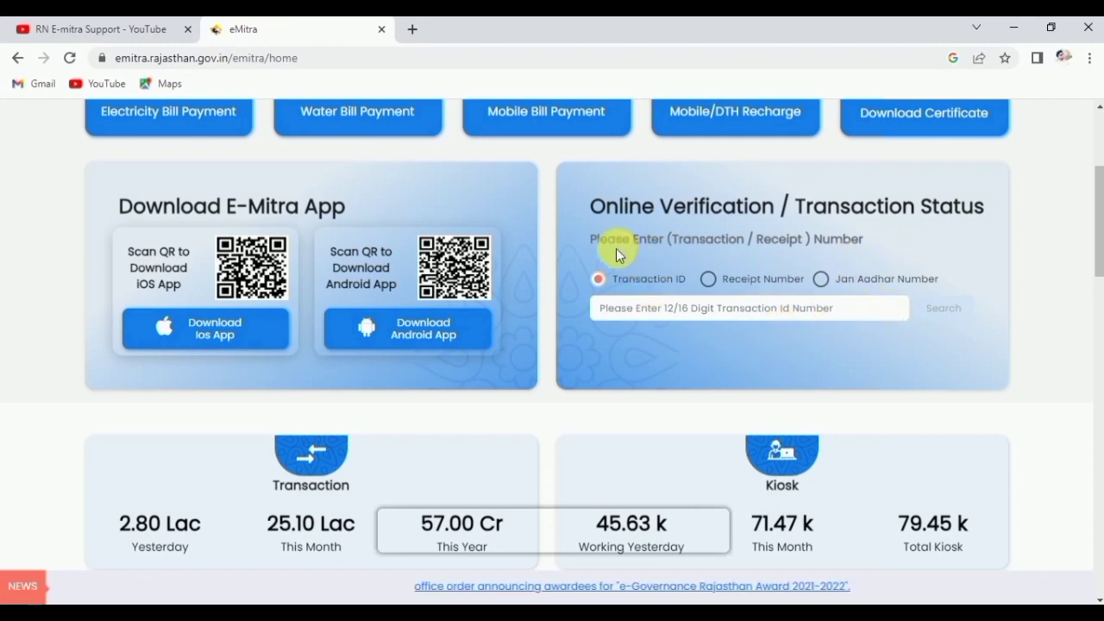
Step: Search services by Jan Aadhar Number, pasting in the family's 10-digit number
click(823, 283)
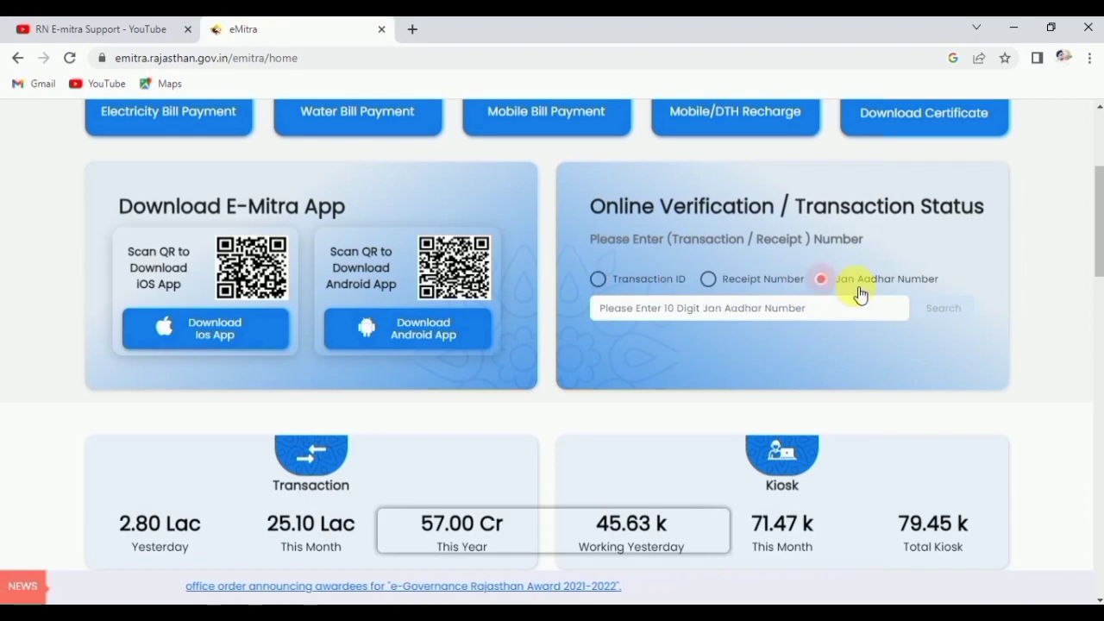
click(682, 310)
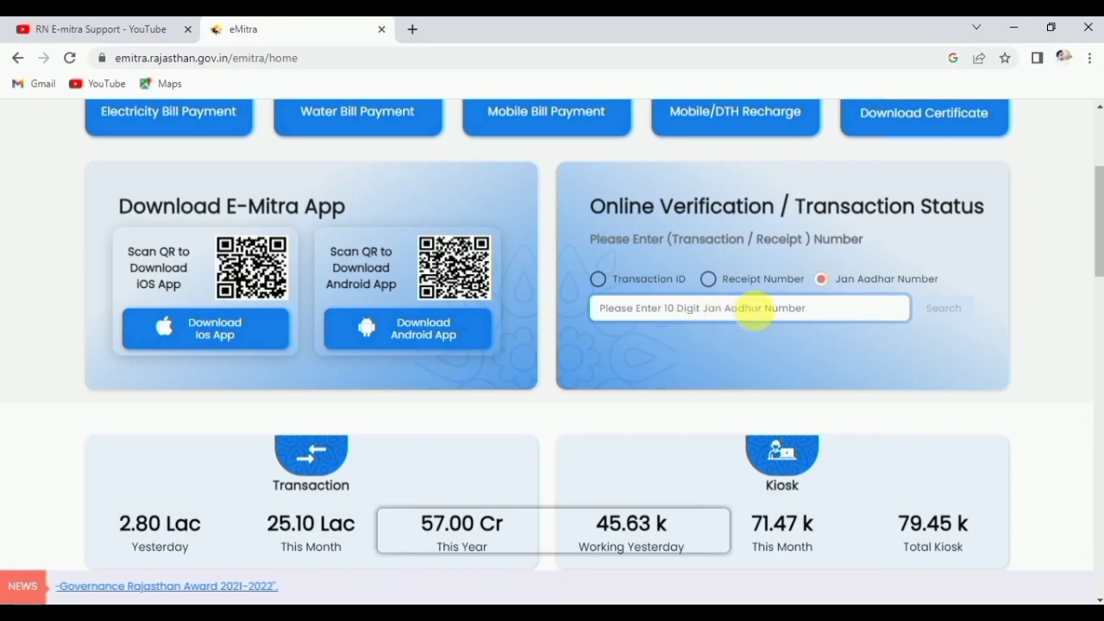
key(ctrl+v)
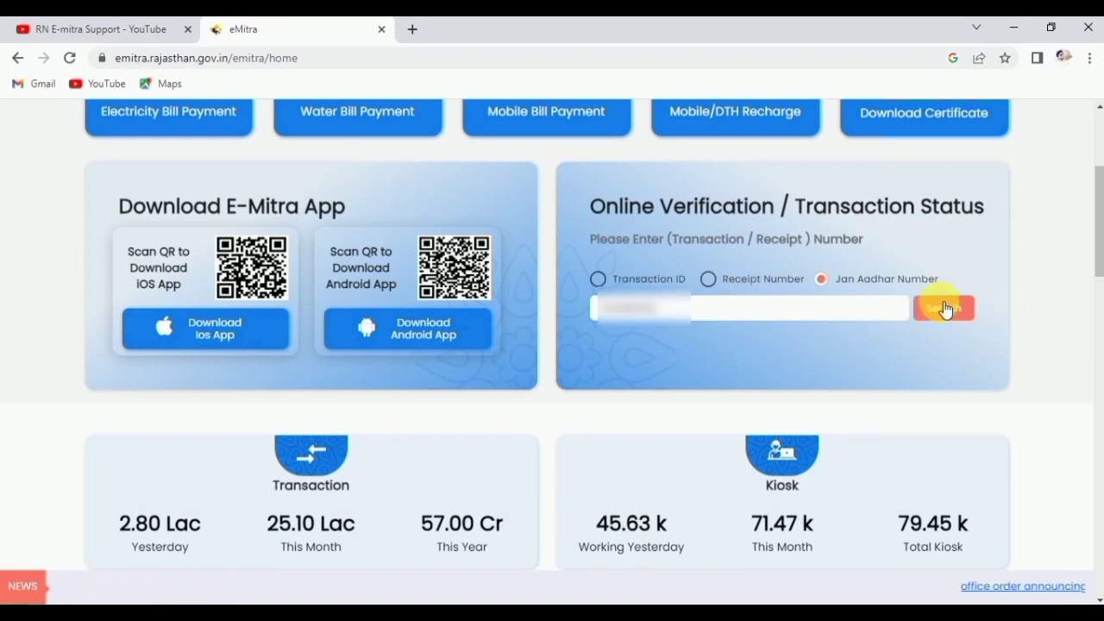
click(945, 309)
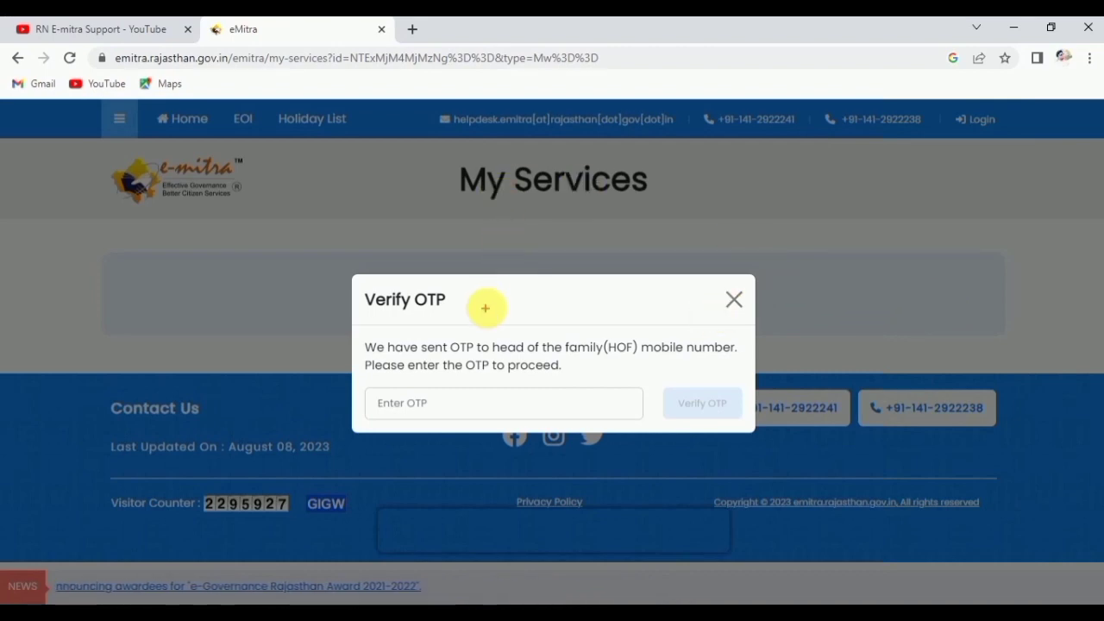
Step: Annotate the Verify OTP heading, message and entry field in red, then clear the marks
drag(355, 283, 477, 319)
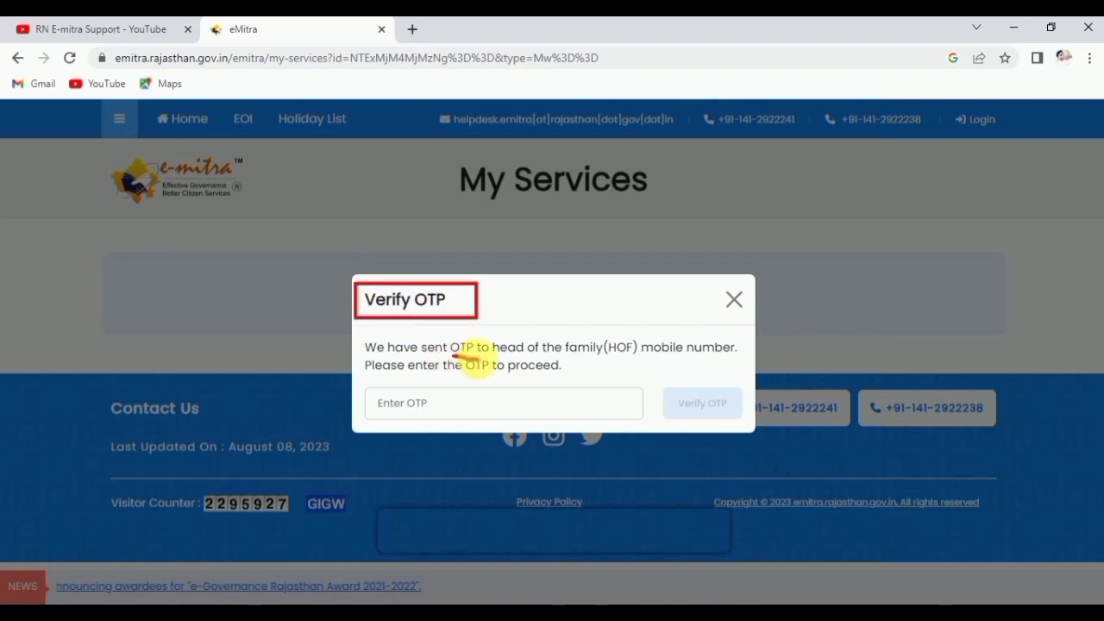
drag(544, 355, 725, 357)
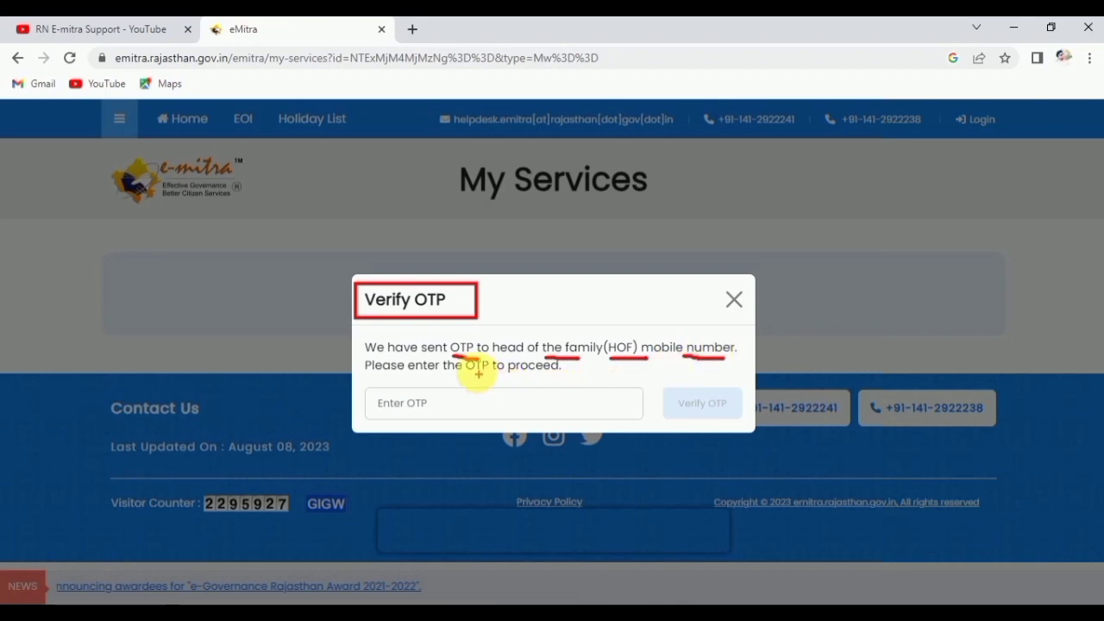
drag(480, 375, 506, 376)
drag(426, 401, 494, 389)
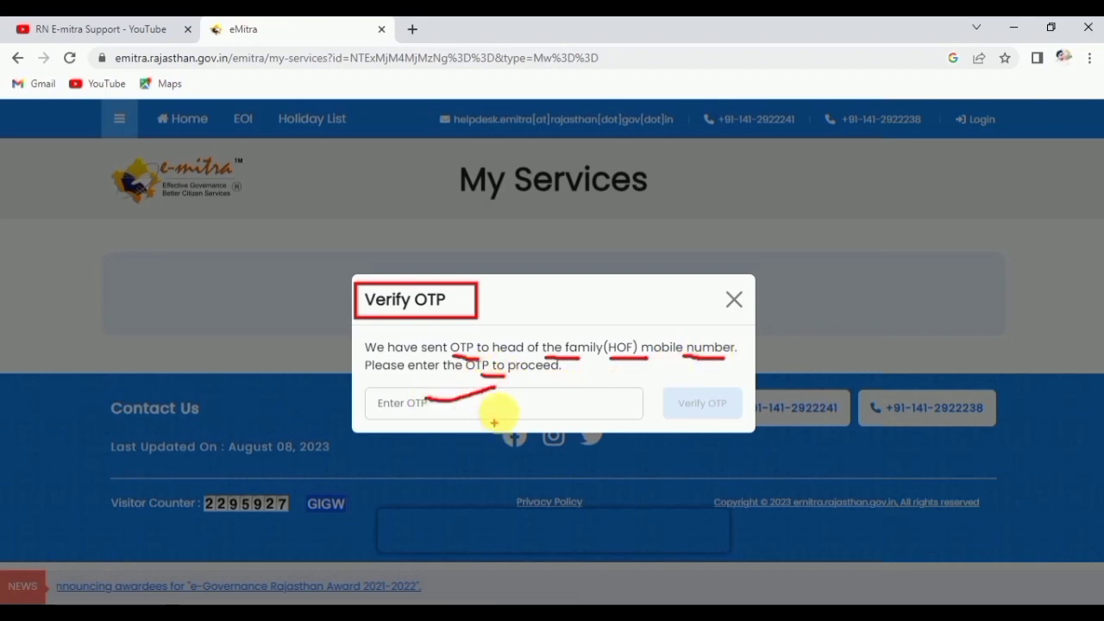
key(Escape)
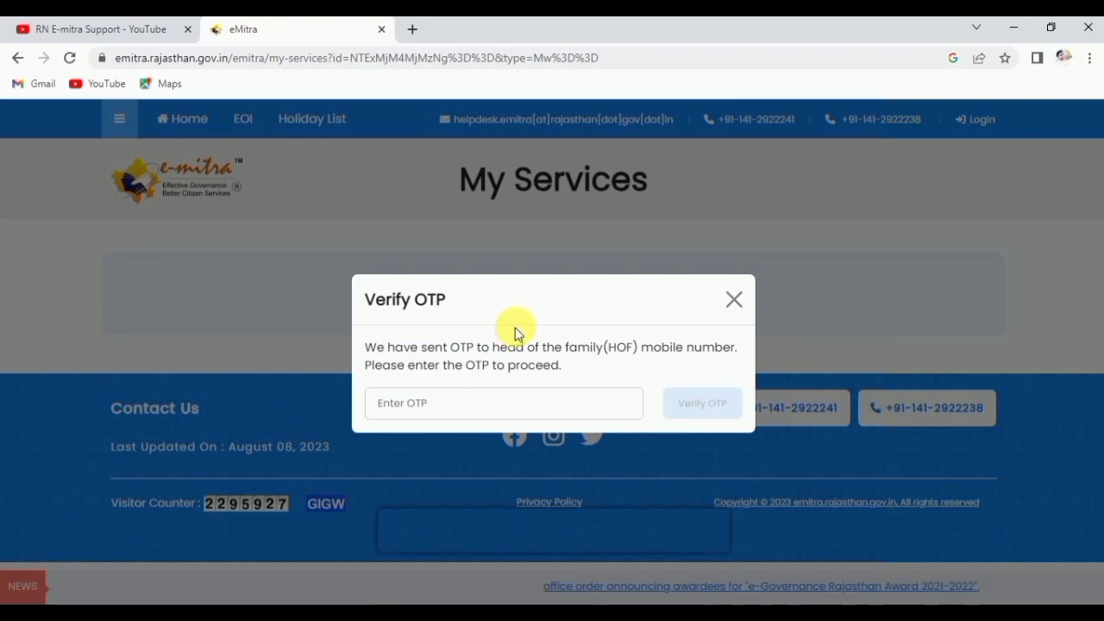
Step: Enter the 6-digit OTP received by the head of family and verify it
click(486, 404)
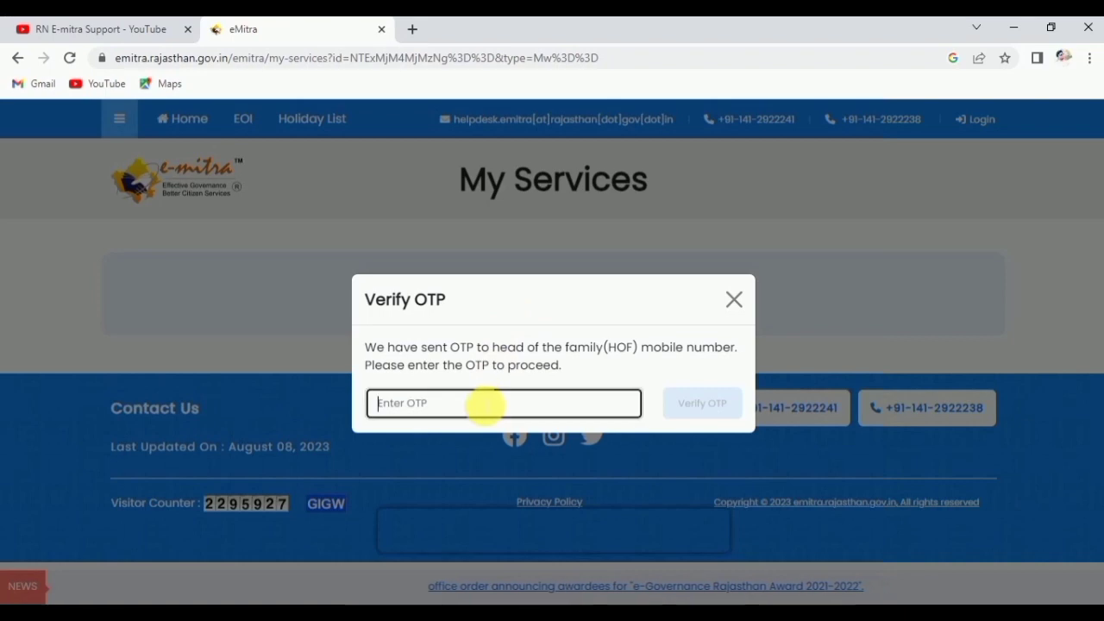
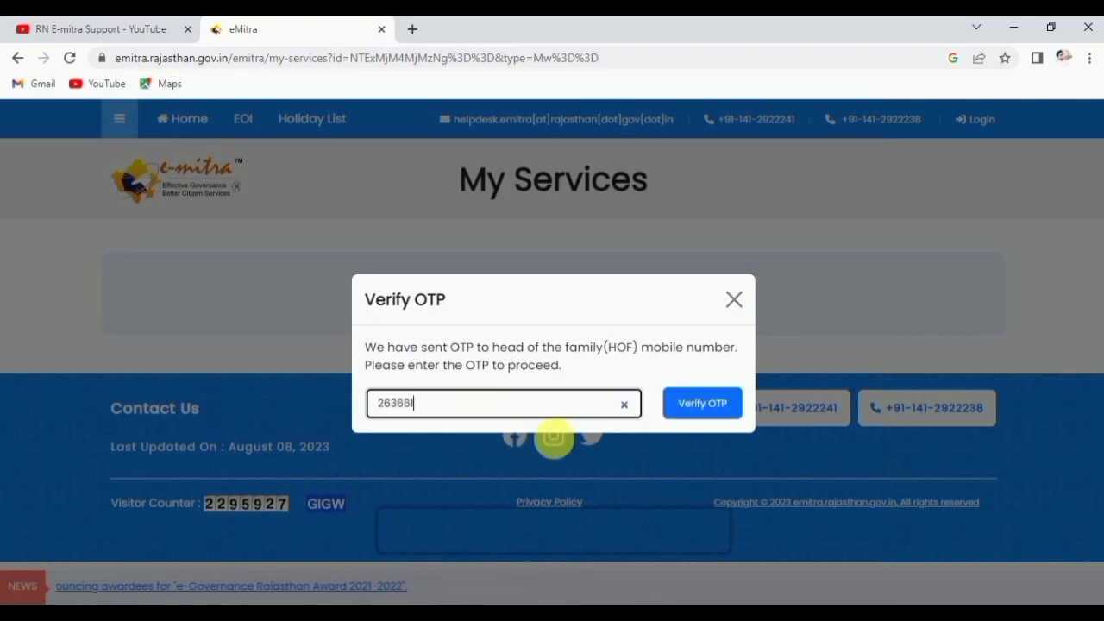
click(703, 407)
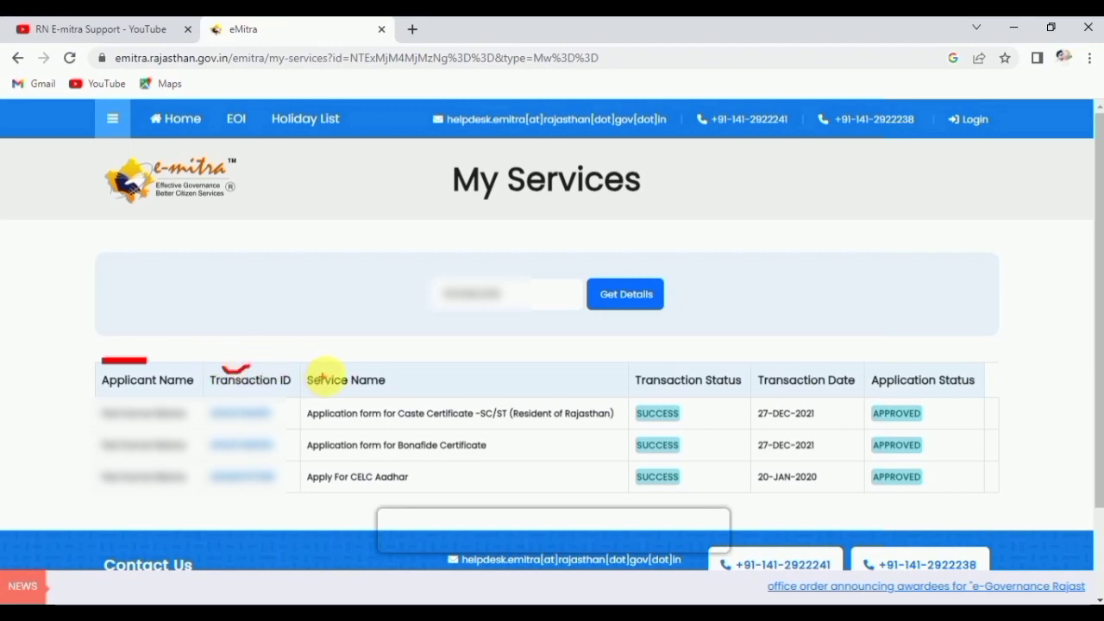
Step: Mark the Service Name column and box the Caste Certificate and Bonafide Certificate entries in red
drag(343, 371, 378, 359)
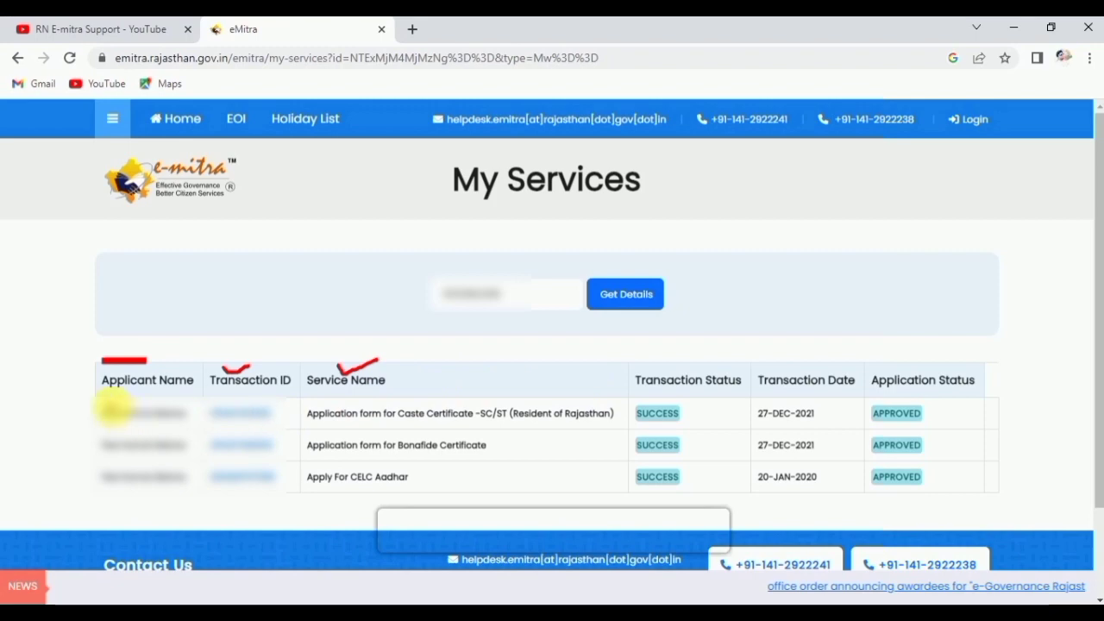
drag(131, 403, 285, 431)
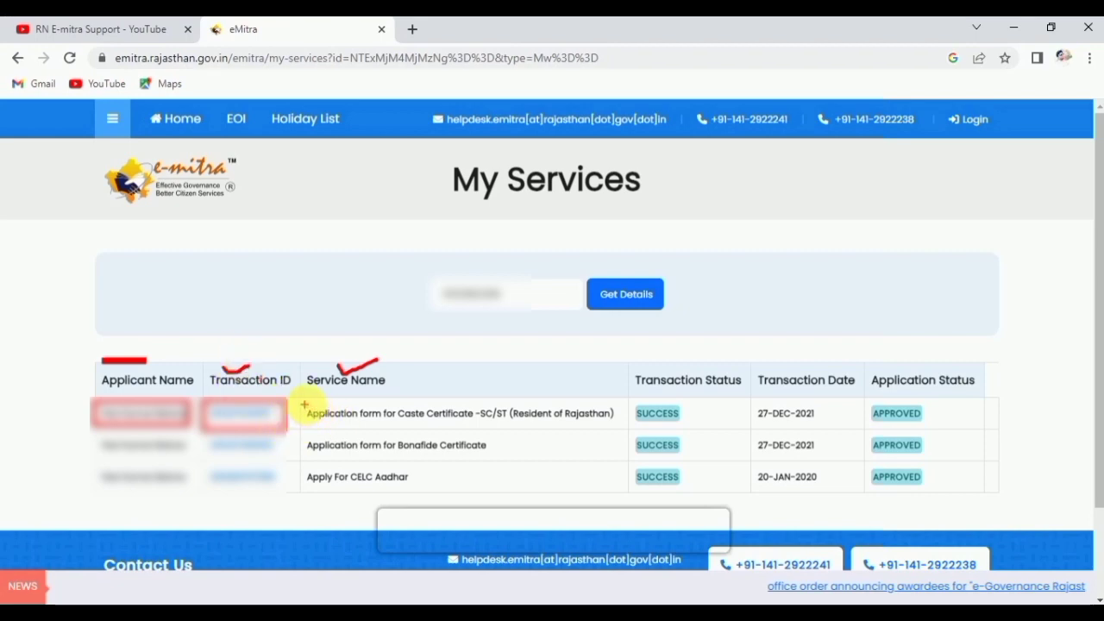
mouse_move(303, 403)
mouse_down()
mouse_move(569, 436)
mouse_move(623, 431)
mouse_up()
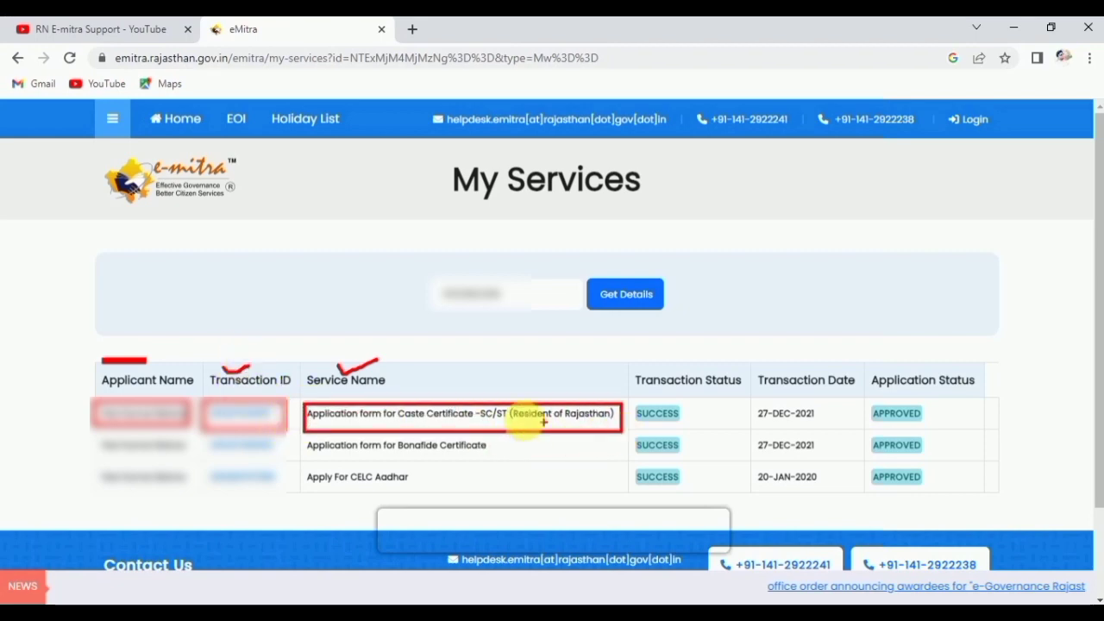
drag(393, 425, 422, 425)
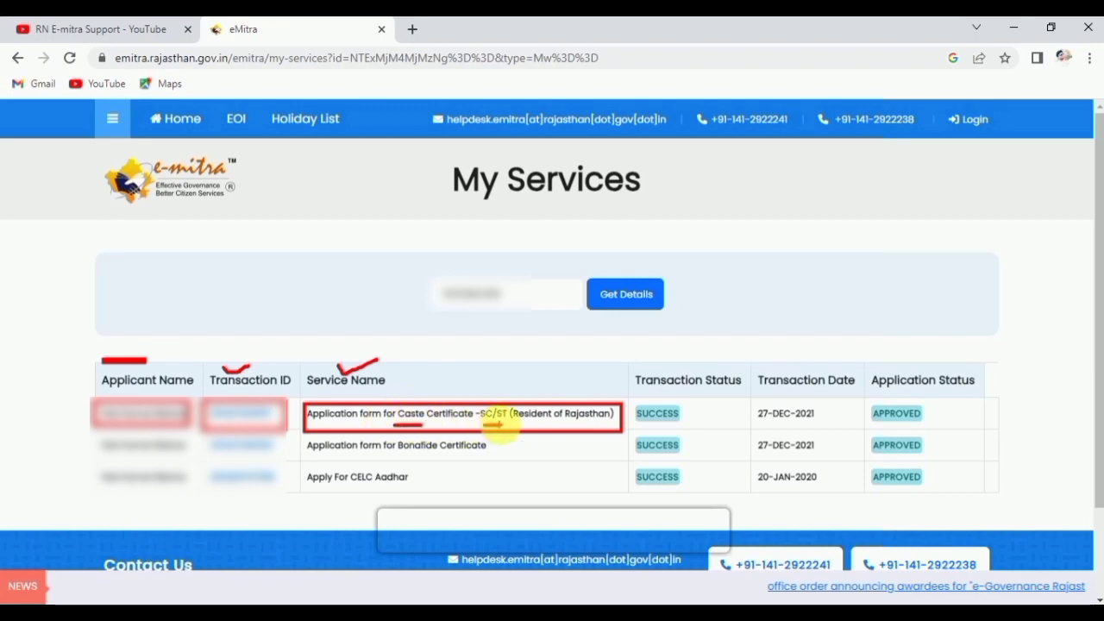
drag(526, 425, 552, 426)
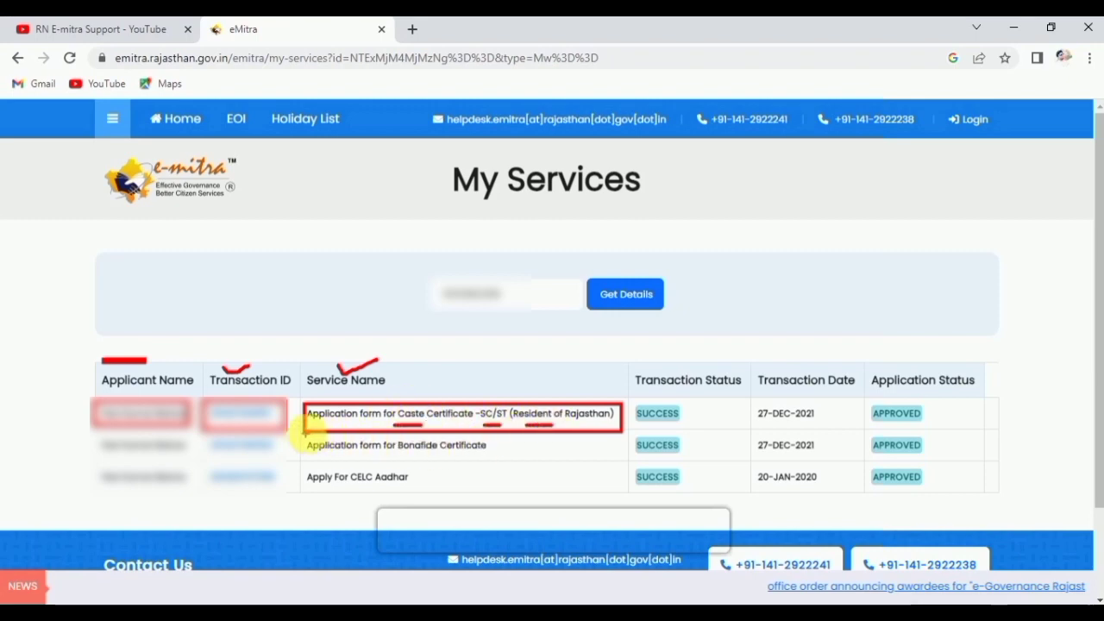
drag(304, 435, 502, 465)
Step: Underline Bonafide and box the Transaction Status column and the first row's 27-DEC-2021 date
drag(375, 459, 421, 460)
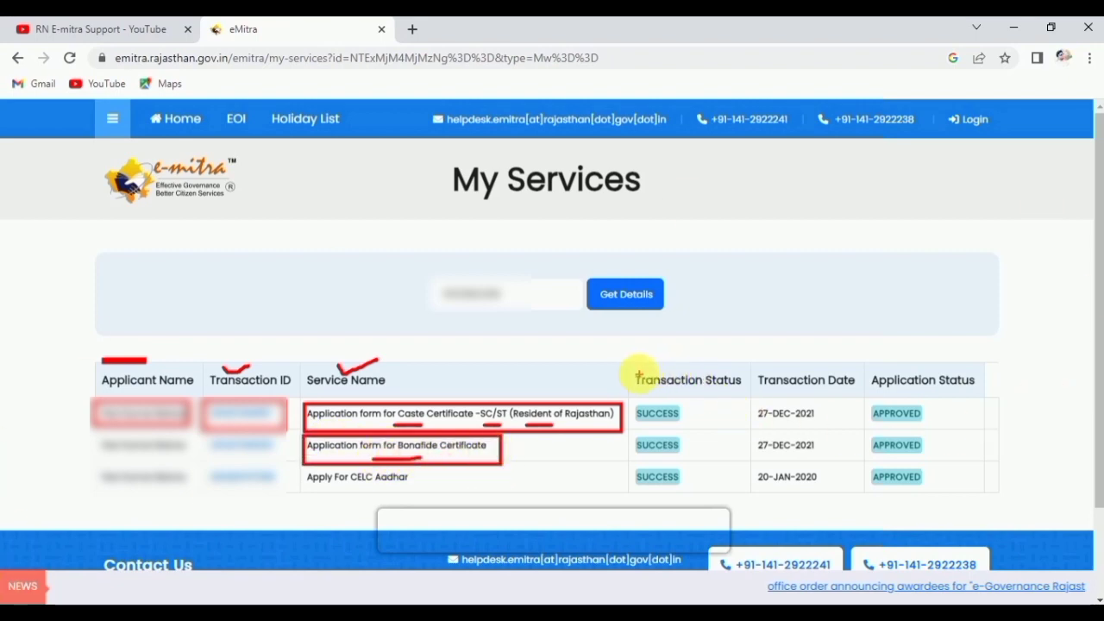
mouse_move(699, 384)
mouse_down()
mouse_move(748, 395)
mouse_move(704, 401)
mouse_move(717, 444)
mouse_up()
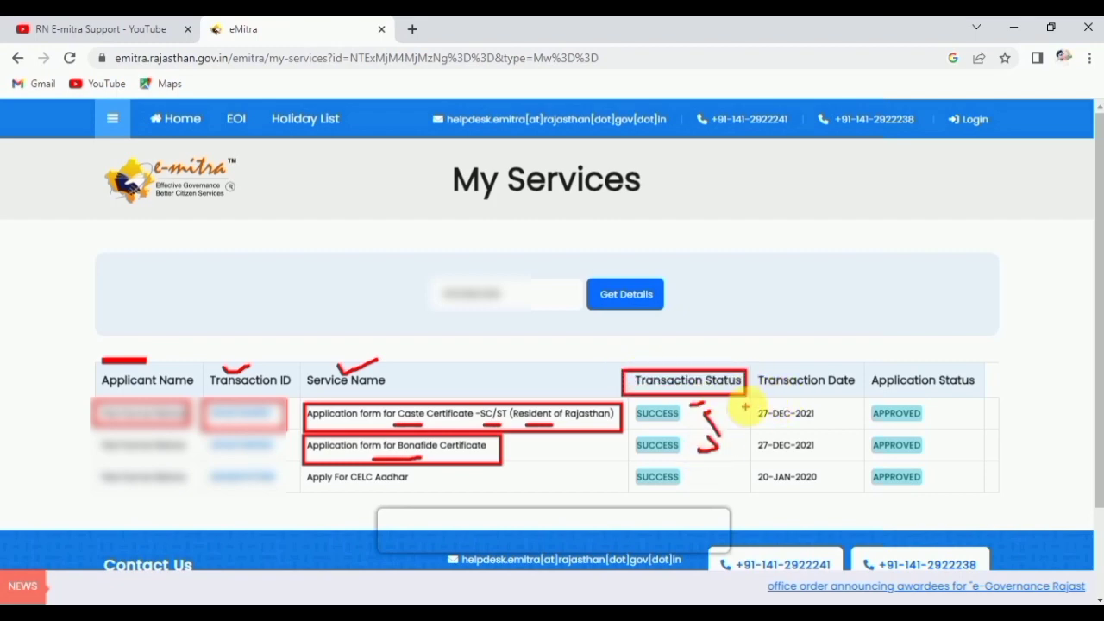
drag(747, 404, 835, 427)
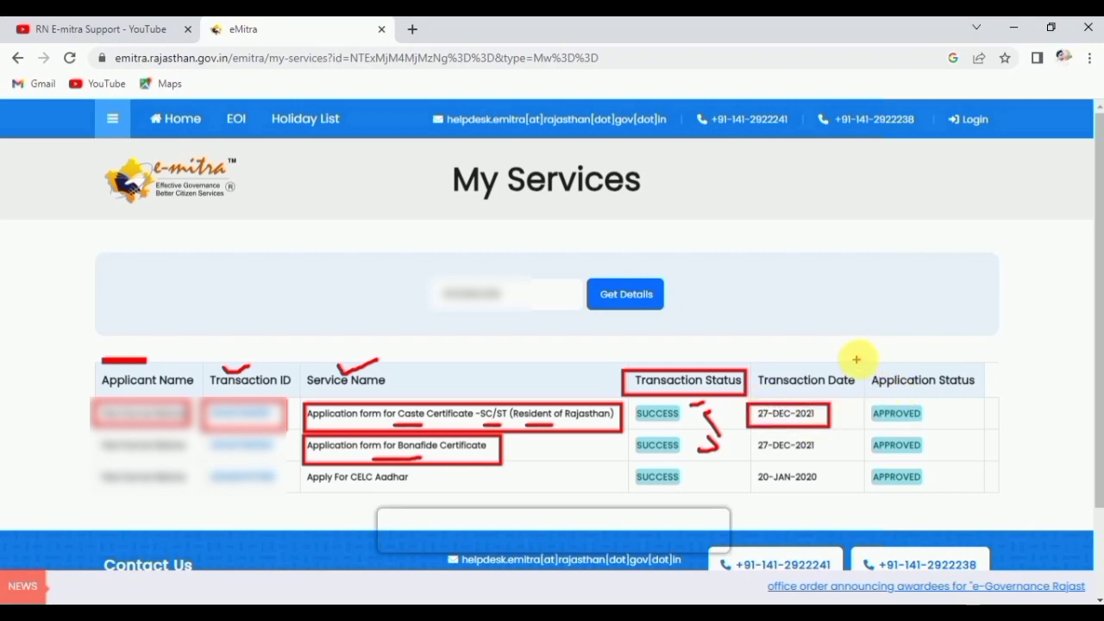
Step: Tick both APPROVED application statuses, clear the markings, and switch to the RN E-mitra Support YouTube tab
mouse_move(857, 359)
mouse_down()
mouse_move(928, 399)
mouse_move(1000, 398)
mouse_up()
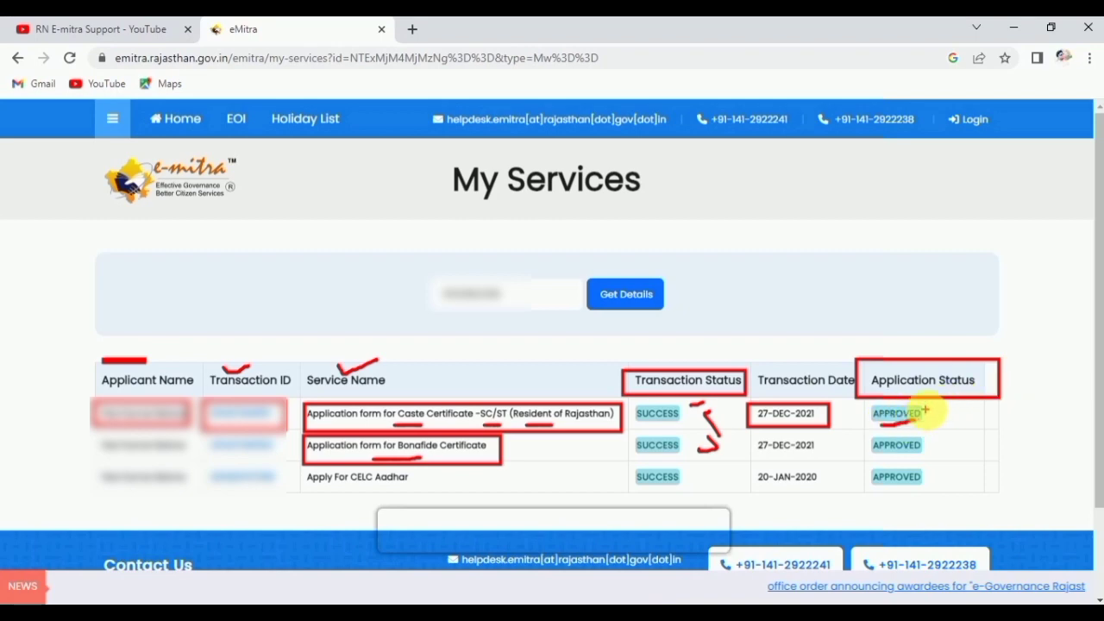
drag(934, 418, 967, 405)
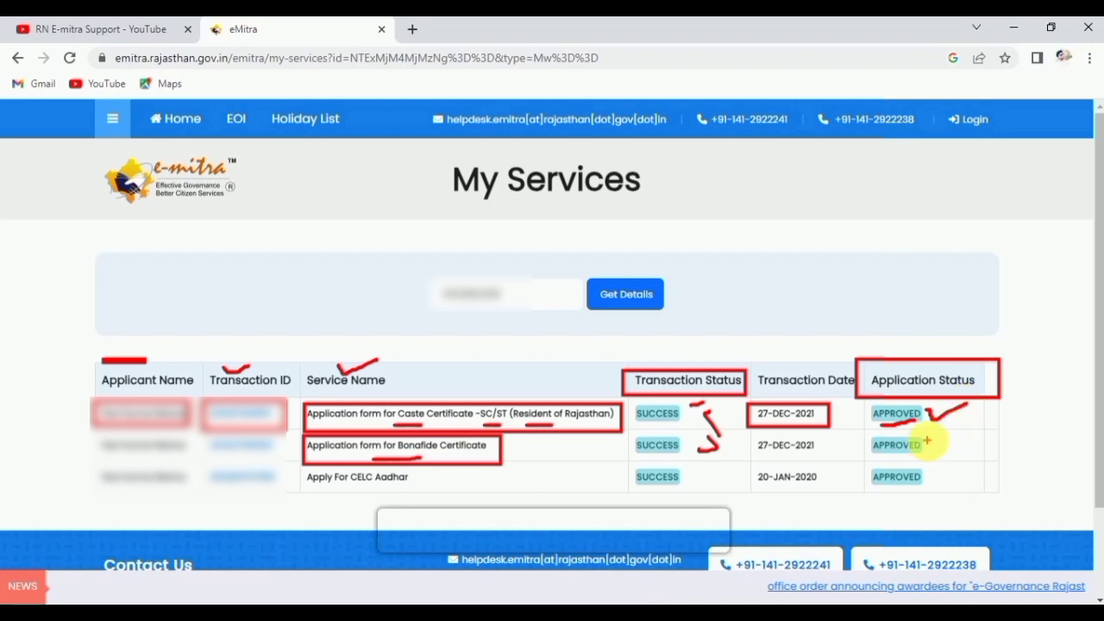
drag(927, 441, 965, 433)
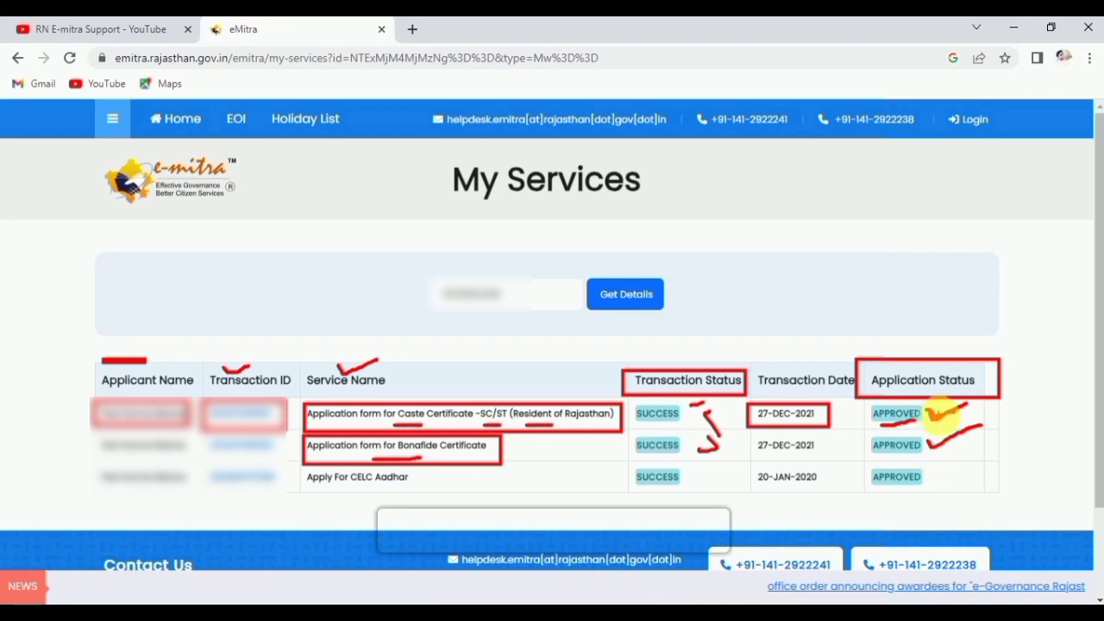
drag(934, 418, 967, 408)
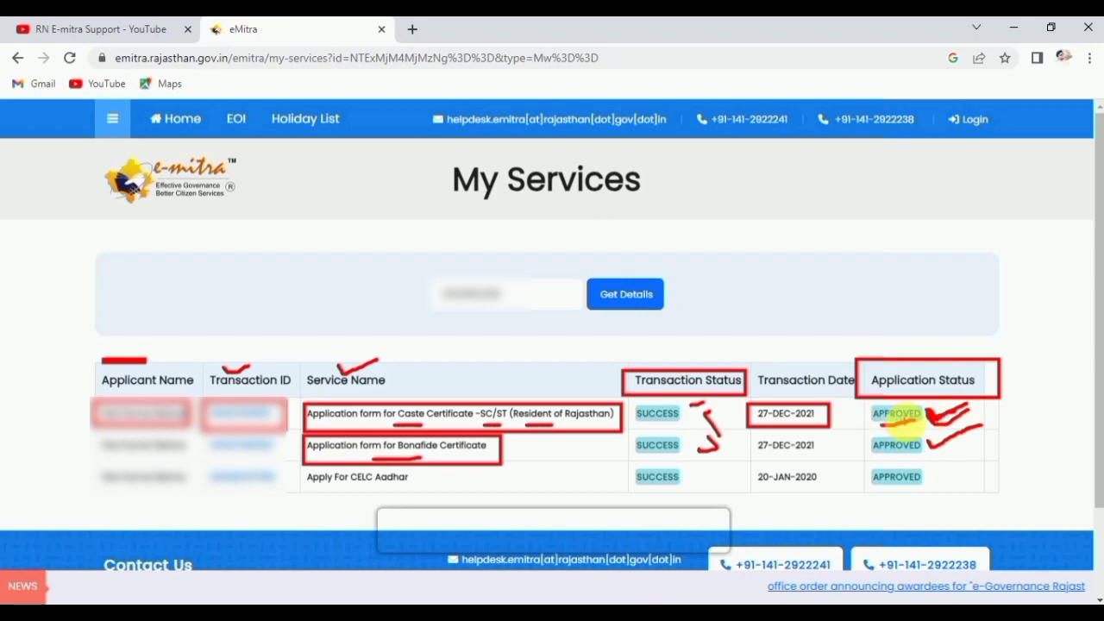
key(Escape)
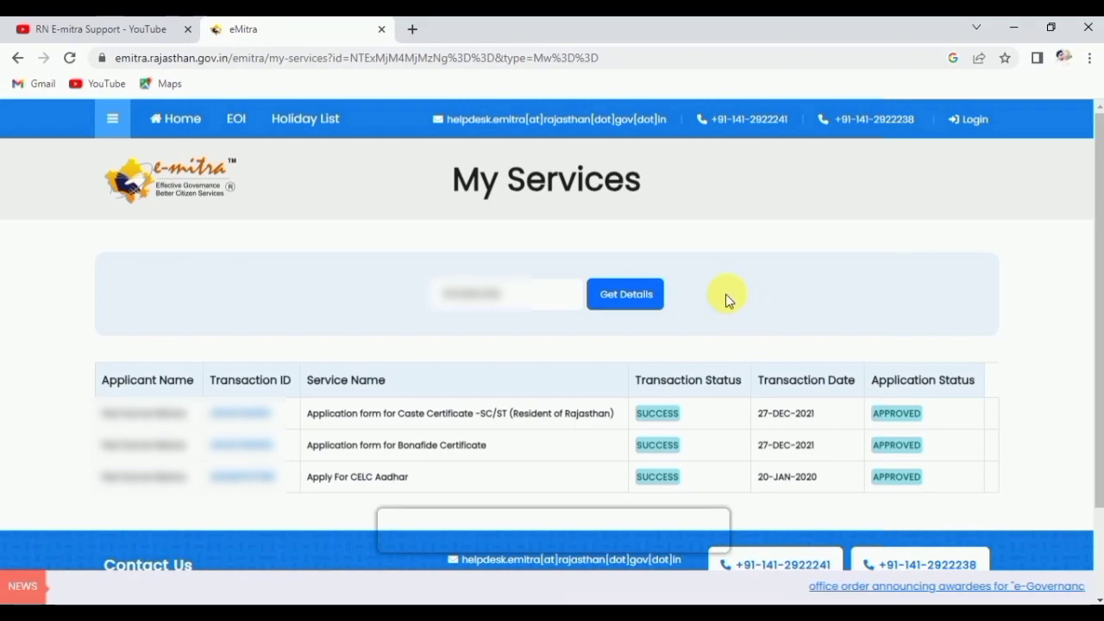
click(129, 28)
Step: Scroll the channel's Videos tab down to the SBI bank statement and Phone Pe EMI uploads
scroll(640, 289, down, 5)
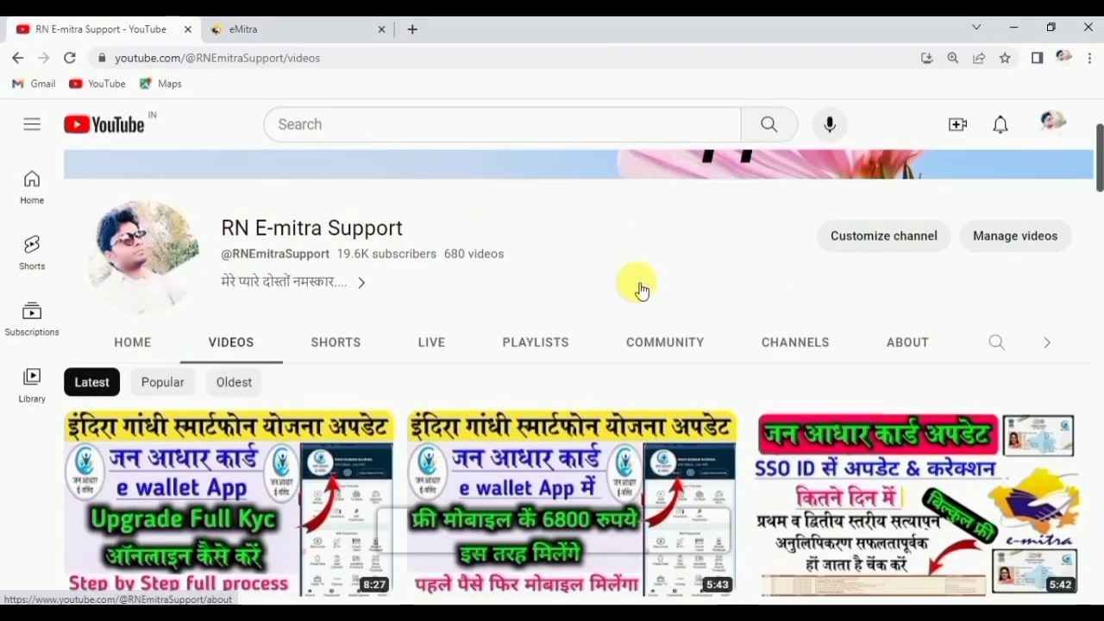
scroll(642, 289, down, 5)
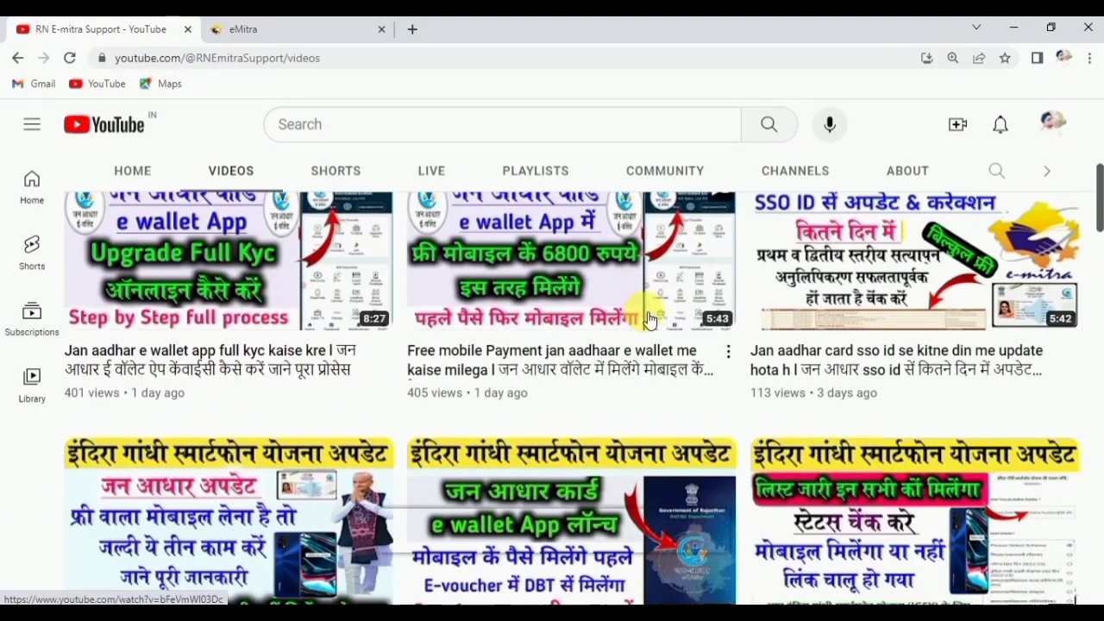
scroll(653, 320, down, 5)
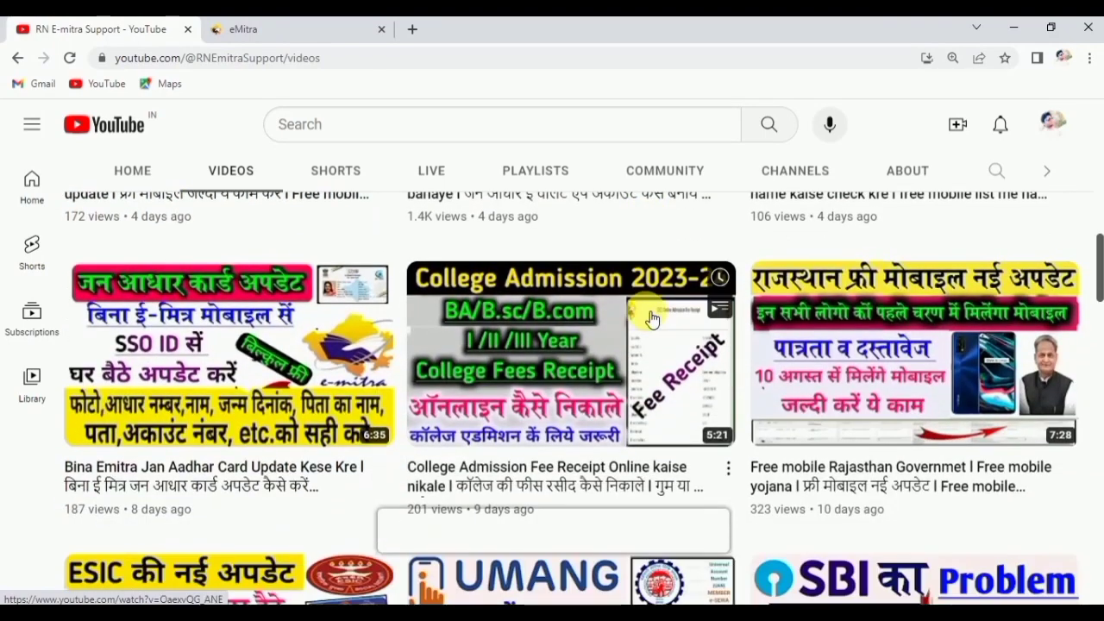
scroll(654, 318, down, 4)
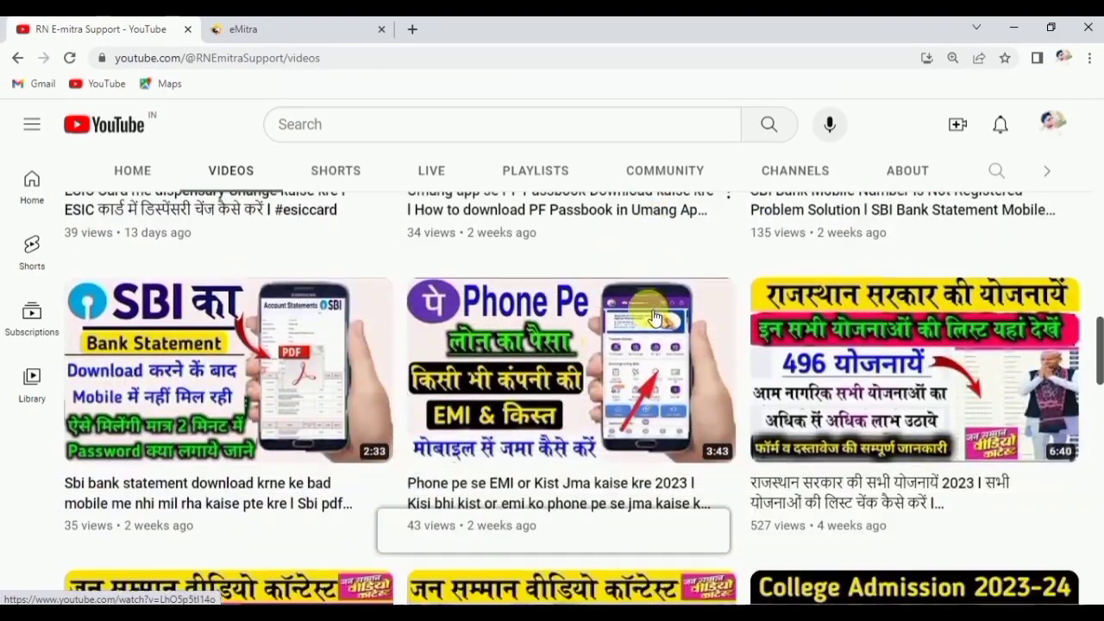